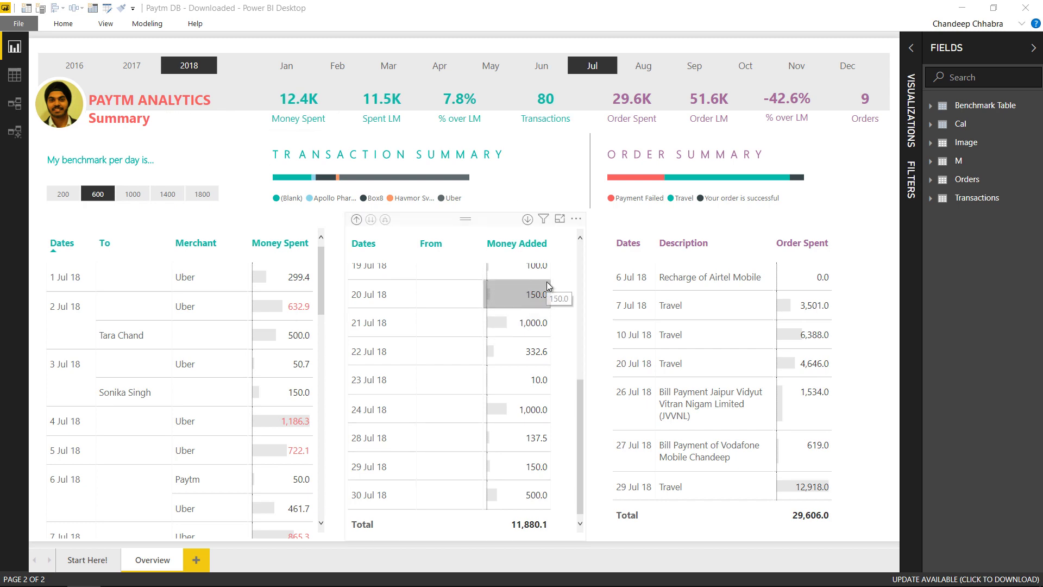
Open the Power Query Editor to view the Consolidation query's Paytm wallet transaction table.
click(107, 8)
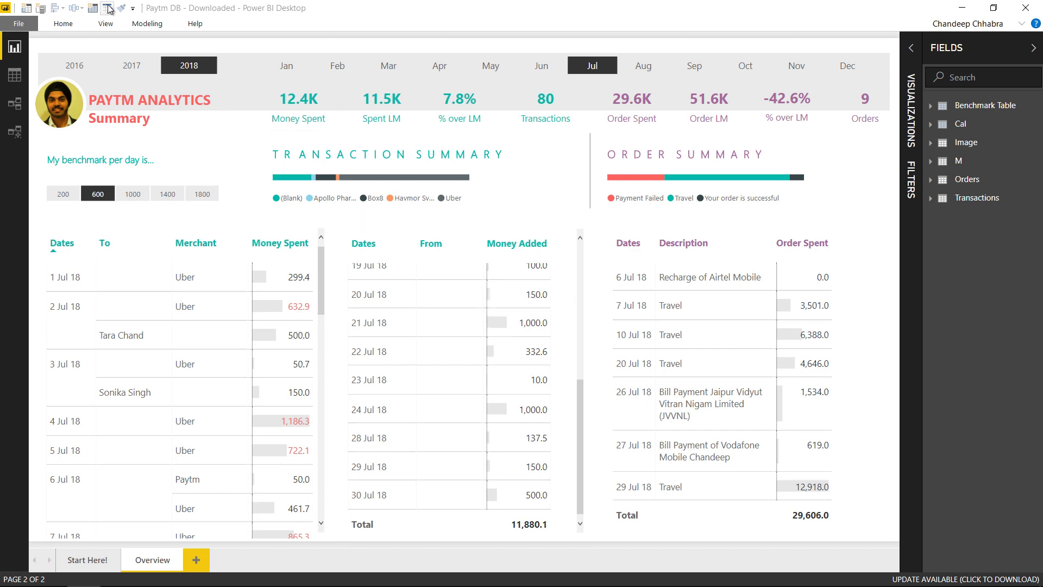
Maximise the query editor and preview the Orders query's 185 rows and applied steps.
double_click(422, 128)
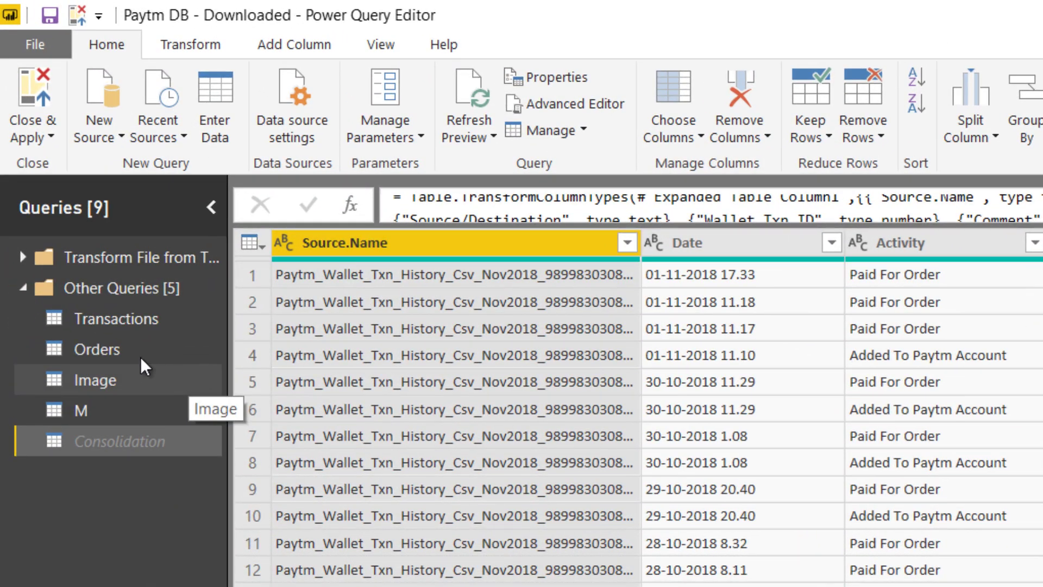
click(106, 312)
click(106, 347)
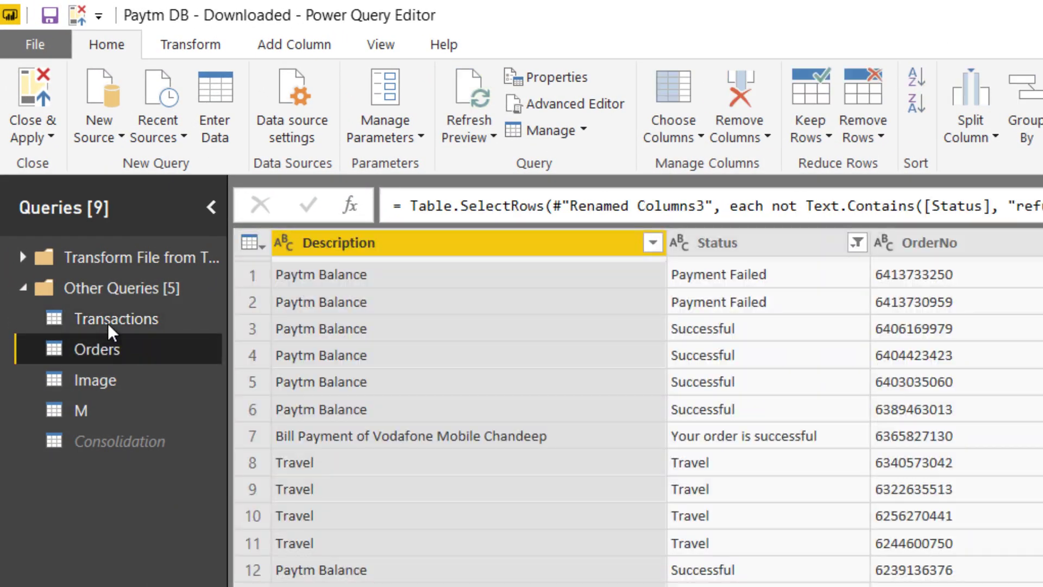
drag(109, 321, 109, 345)
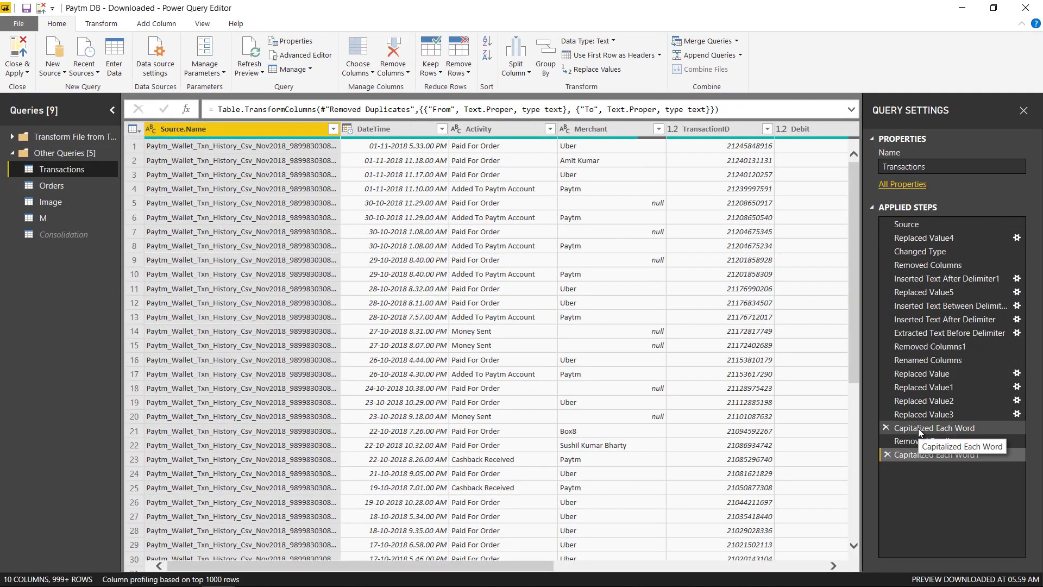
click(57, 187)
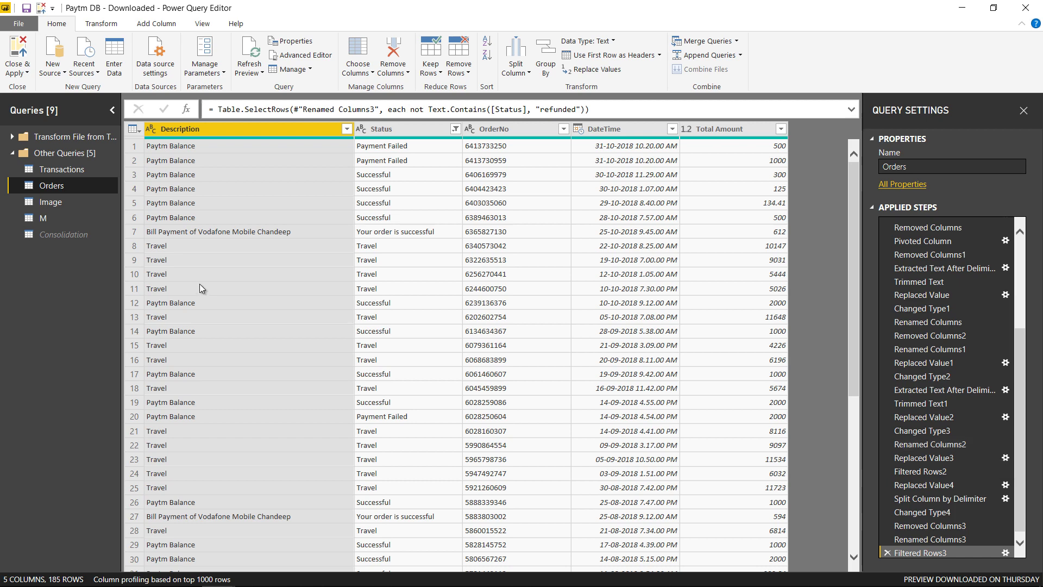
Preview the M, Image and Consolidation queries, then return to the cleaned Transactions query.
click(45, 221)
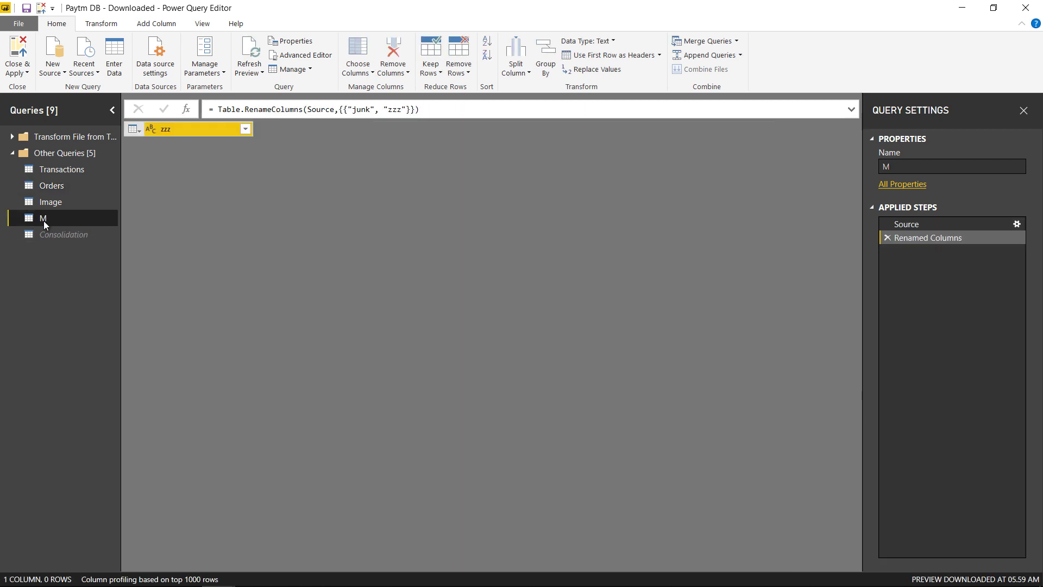
click(52, 202)
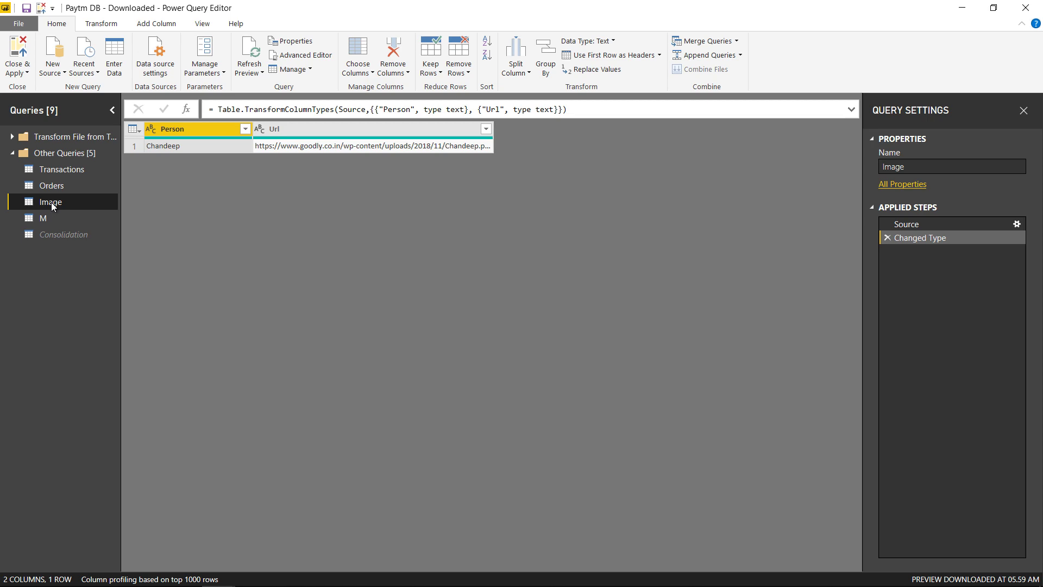
click(64, 239)
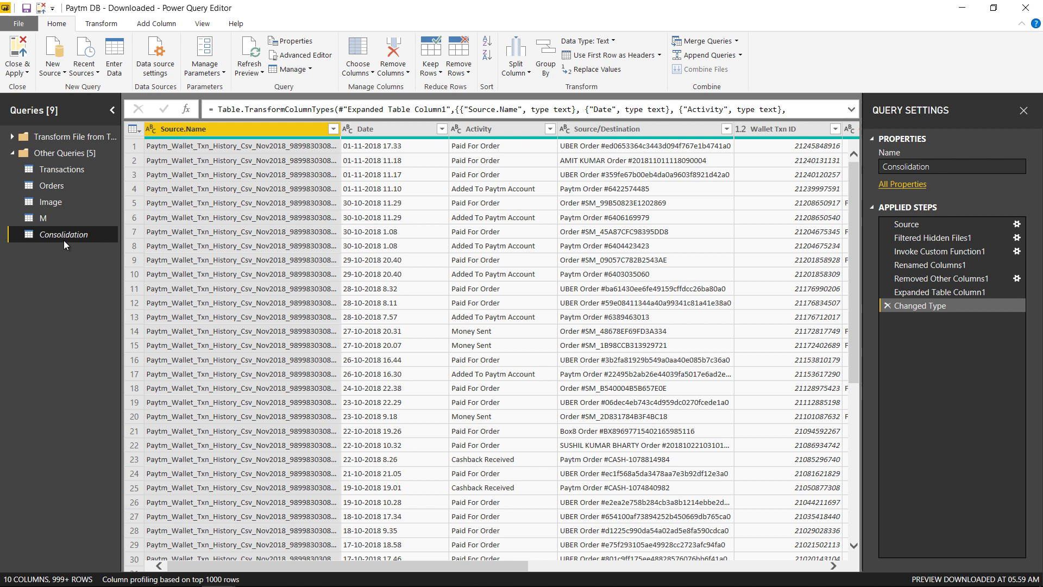
click(57, 169)
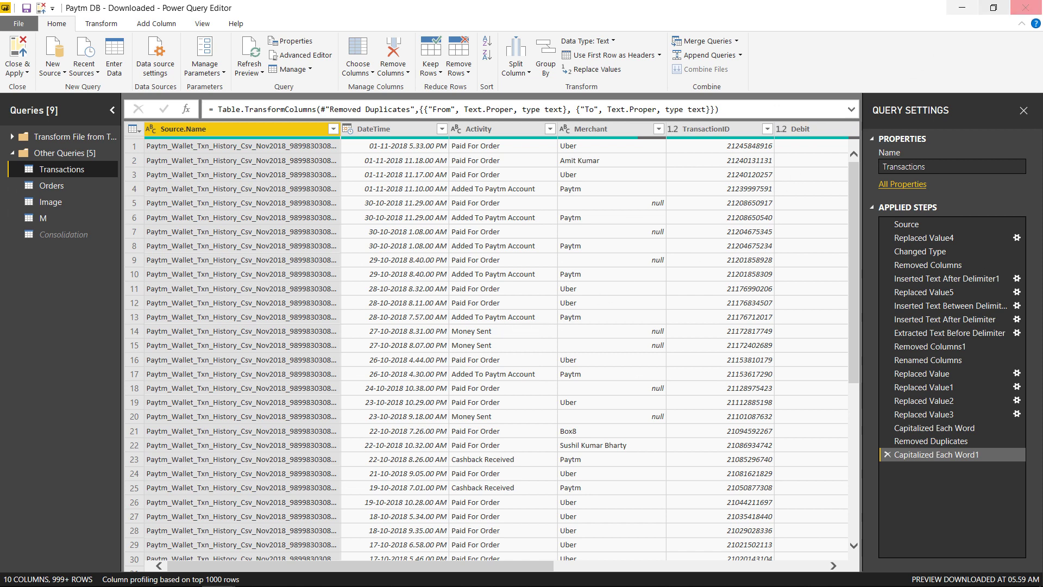
Close the query editor and re-select 600 as the daily benchmark in the slicer.
click(1025, 8)
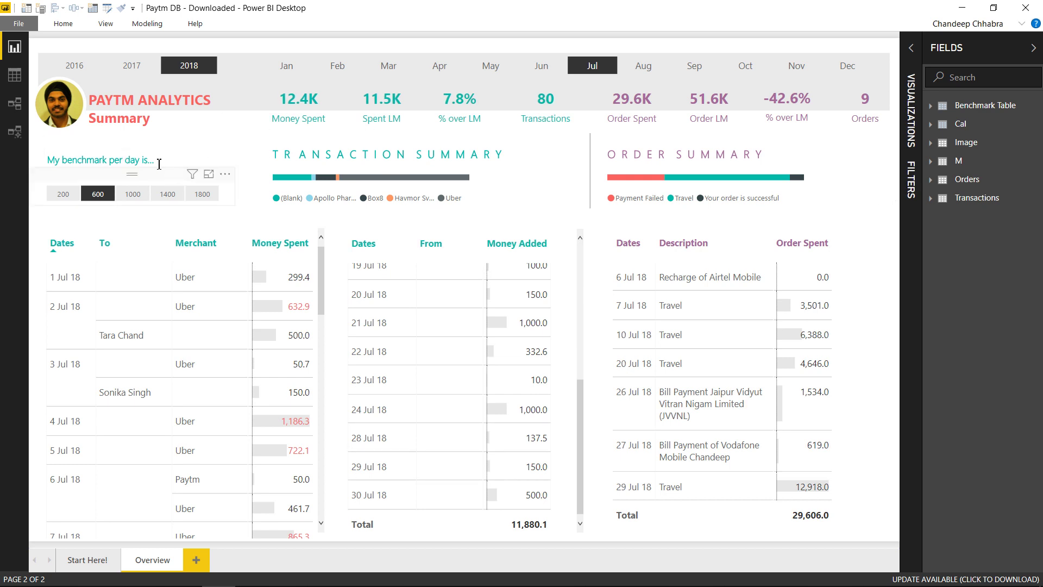
click(99, 194)
click(98, 194)
From the model diagram, open Benchmark Table in Data view with its GENERATESERIES(200,2000,400) values.
click(14, 109)
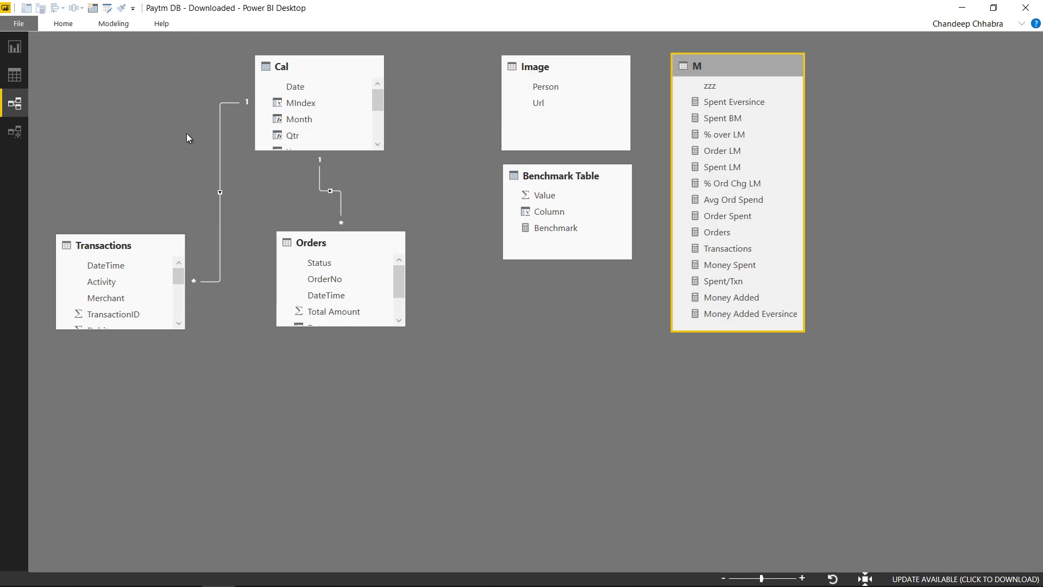
click(555, 174)
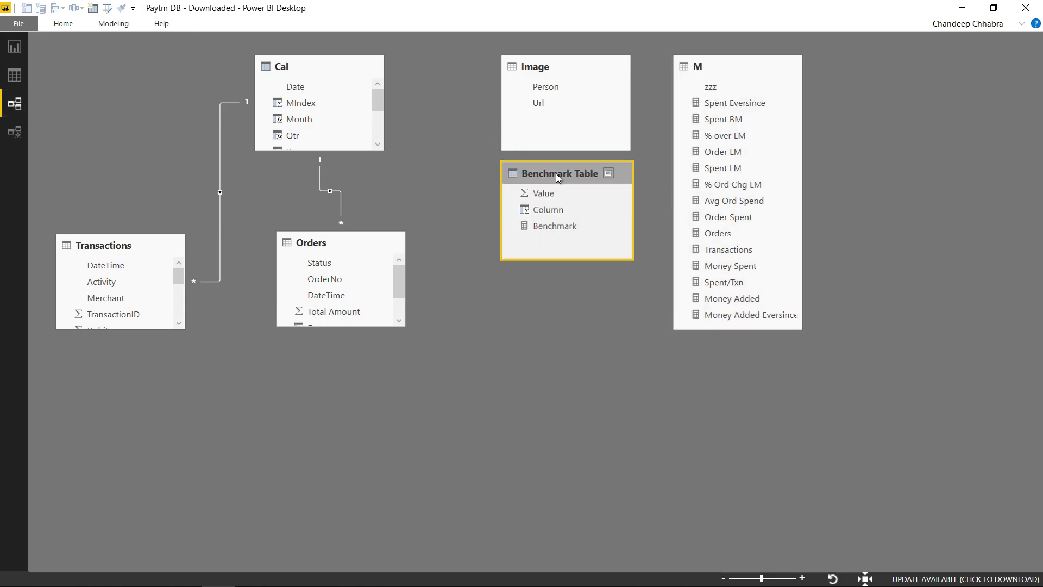
drag(556, 174, 550, 178)
double_click(555, 177)
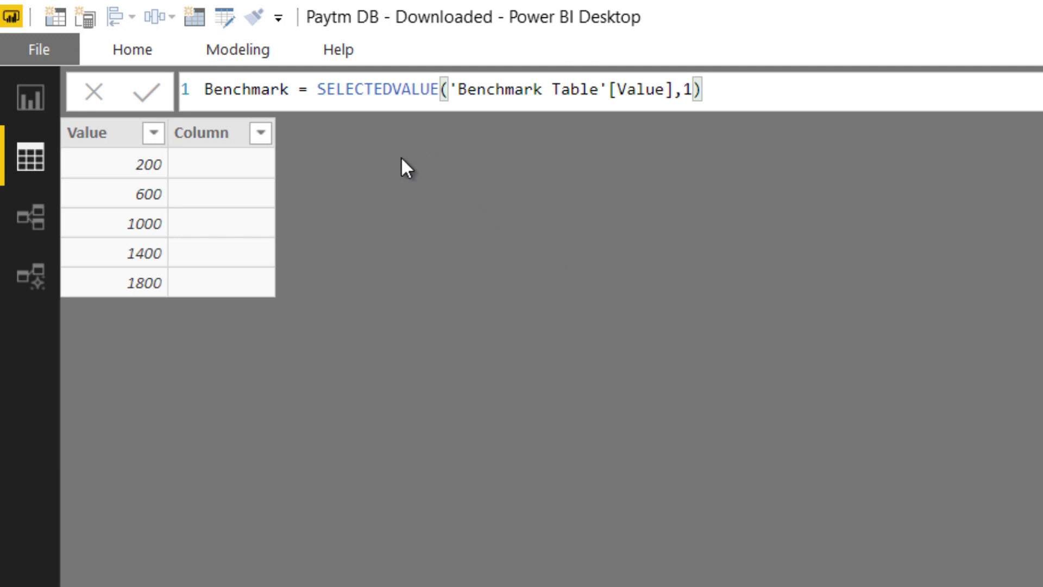
Switch to Report view to see July 2018 Money Spent above 600 highlighted red.
click(14, 93)
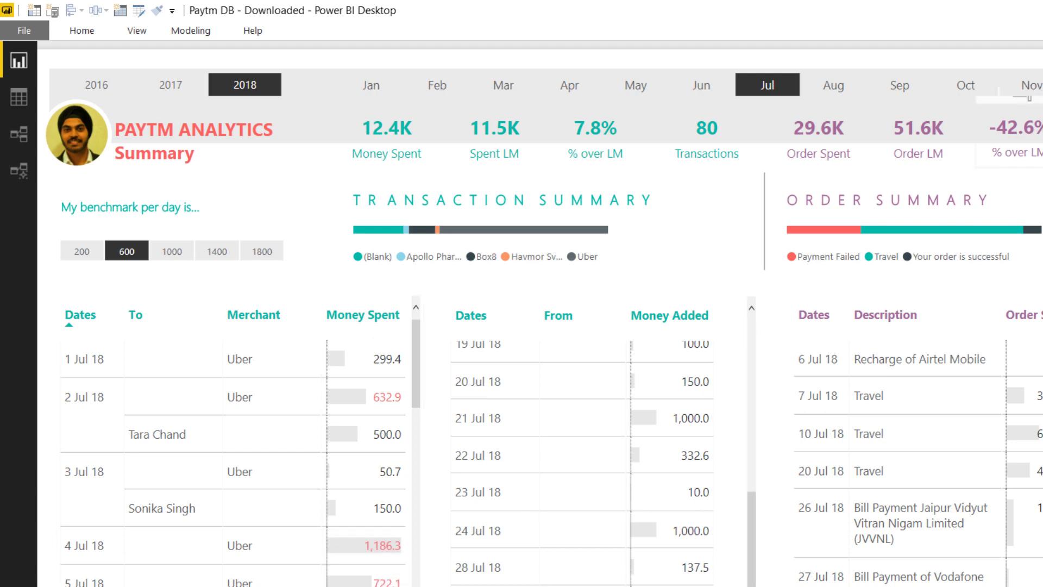
Display the Spent BM measure's DAX formula, then dismiss it back to the report canvas.
click(1028, 98)
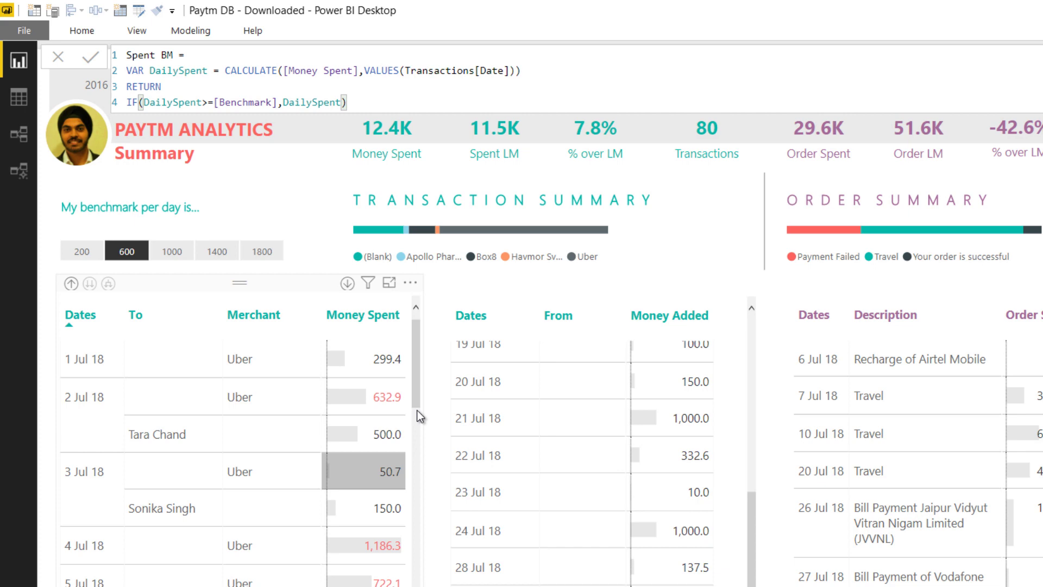
click(683, 241)
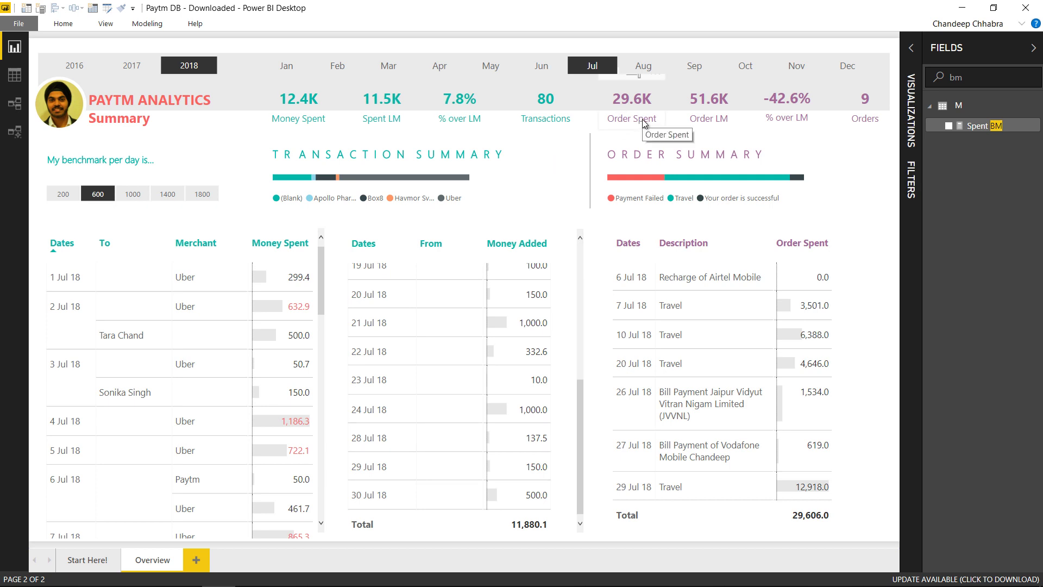
Search the fields for 'or' and open the Order Spent measure's full formula.
double_click(966, 76)
text(or)
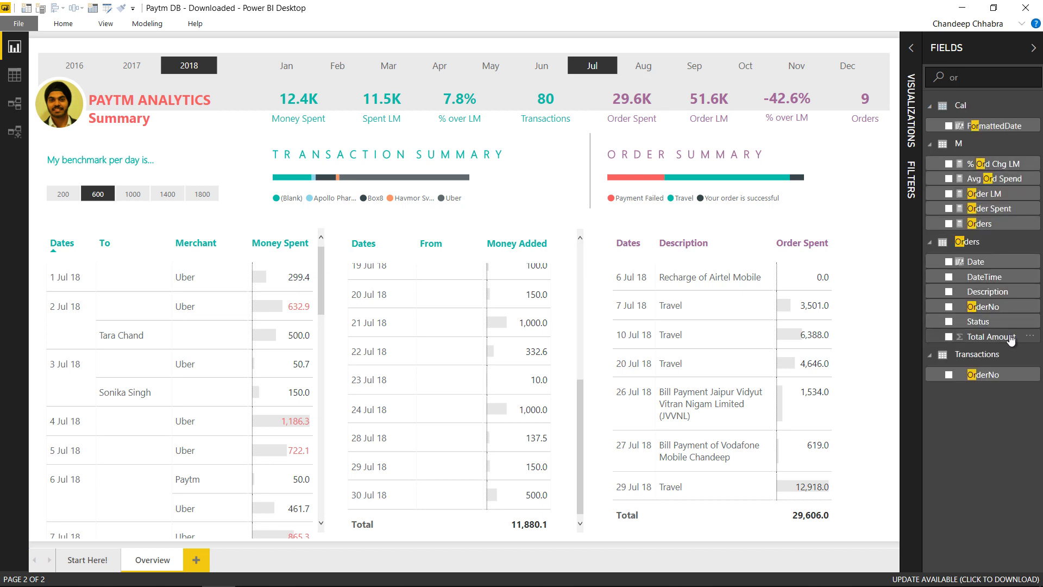
click(989, 208)
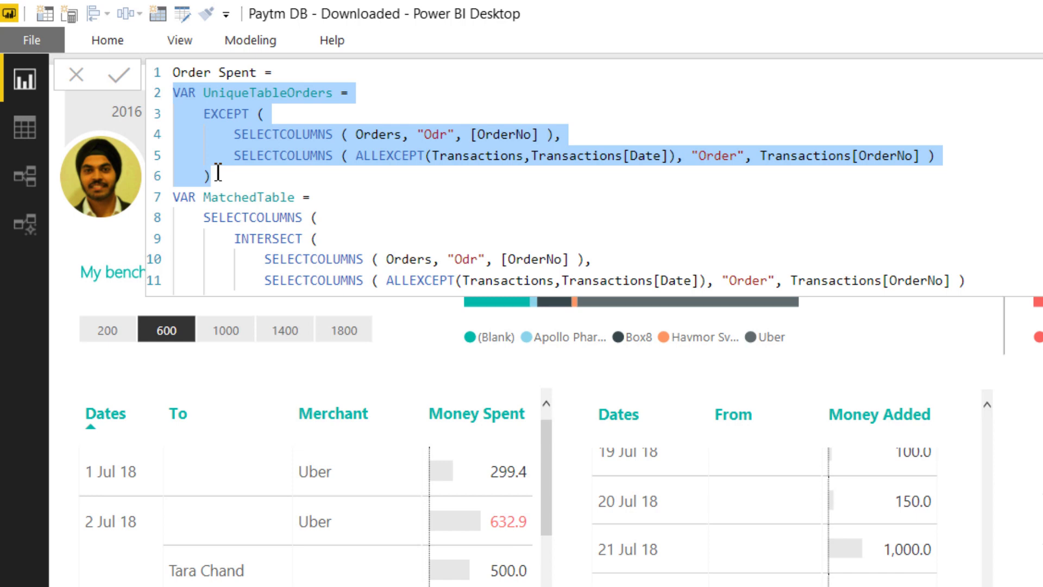
scroll(214, 170, down, 1)
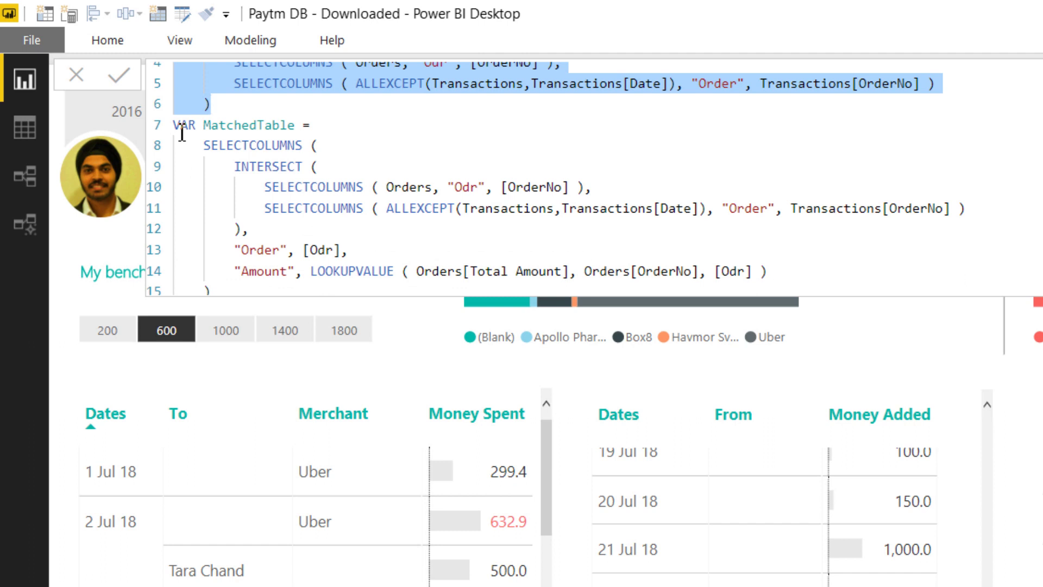
drag(182, 131, 226, 103)
scroll(228, 108, up, 3)
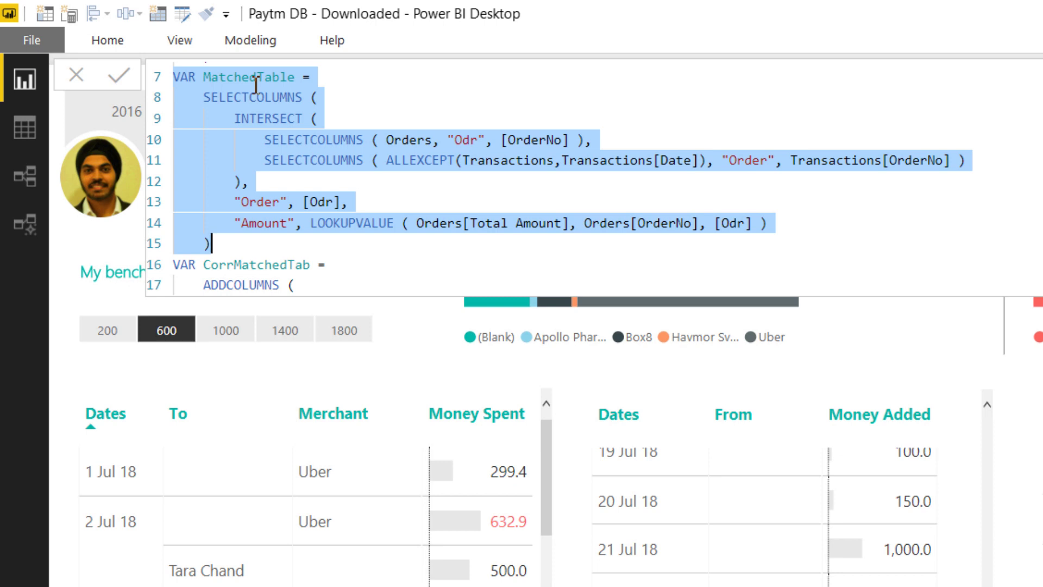
click(256, 85)
scroll(293, 179, down, 3)
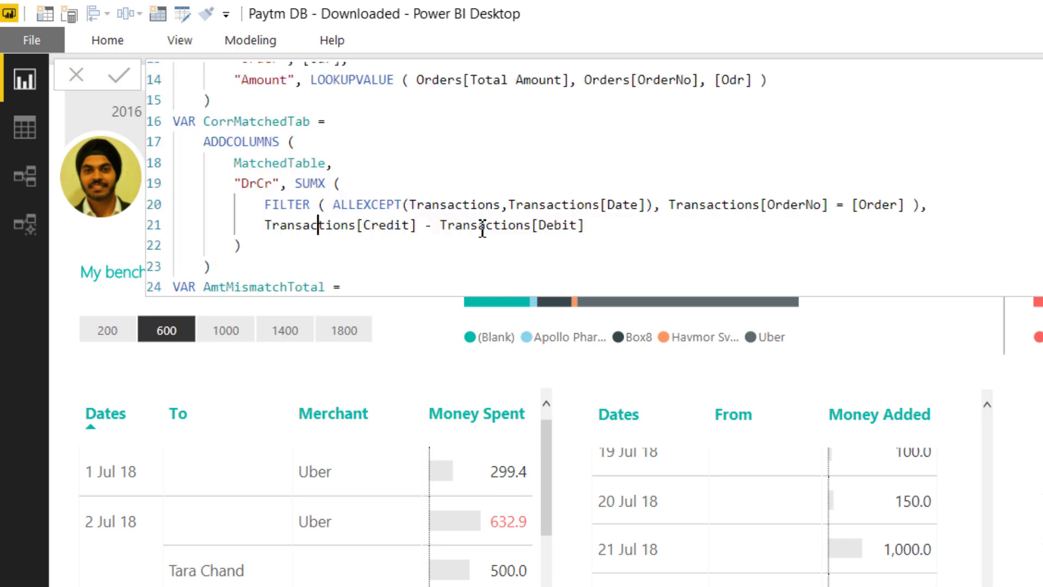
drag(178, 121, 235, 263)
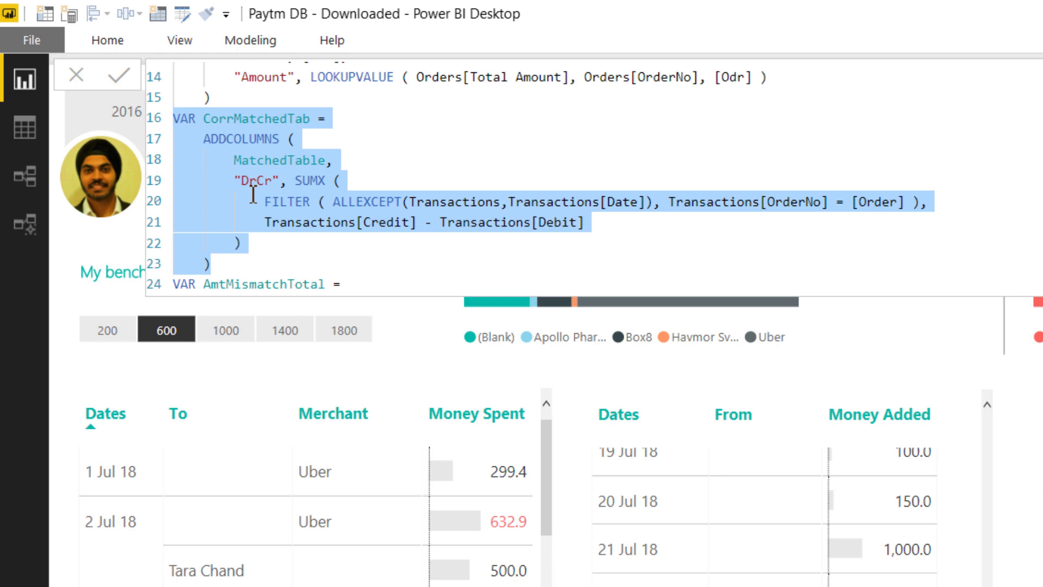
Highlight the Amount versus DrCr comparison and the Amount plus DrCr addition in the formula.
scroll(256, 193, down, 1)
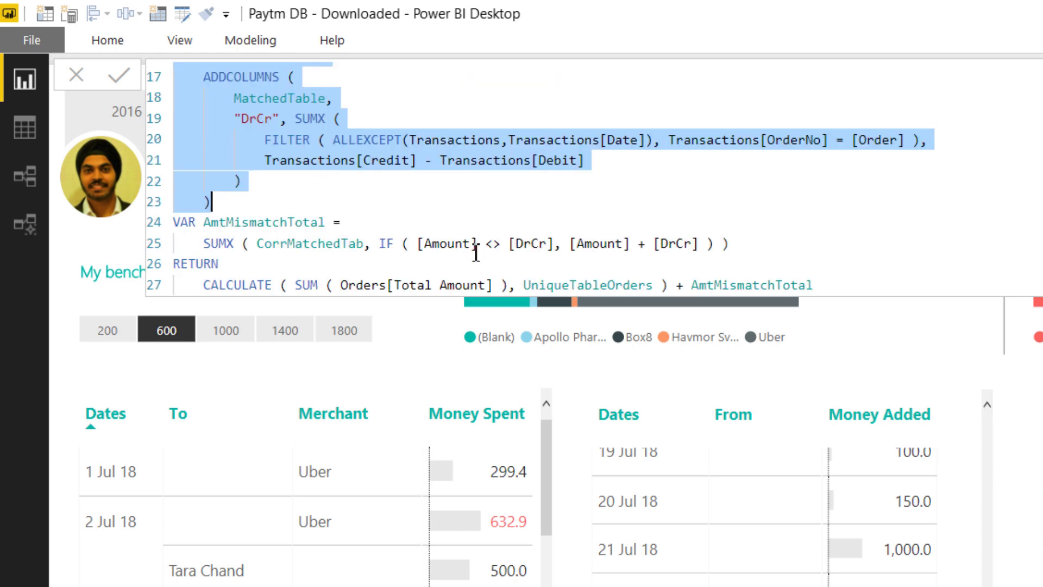
drag(456, 244, 530, 239)
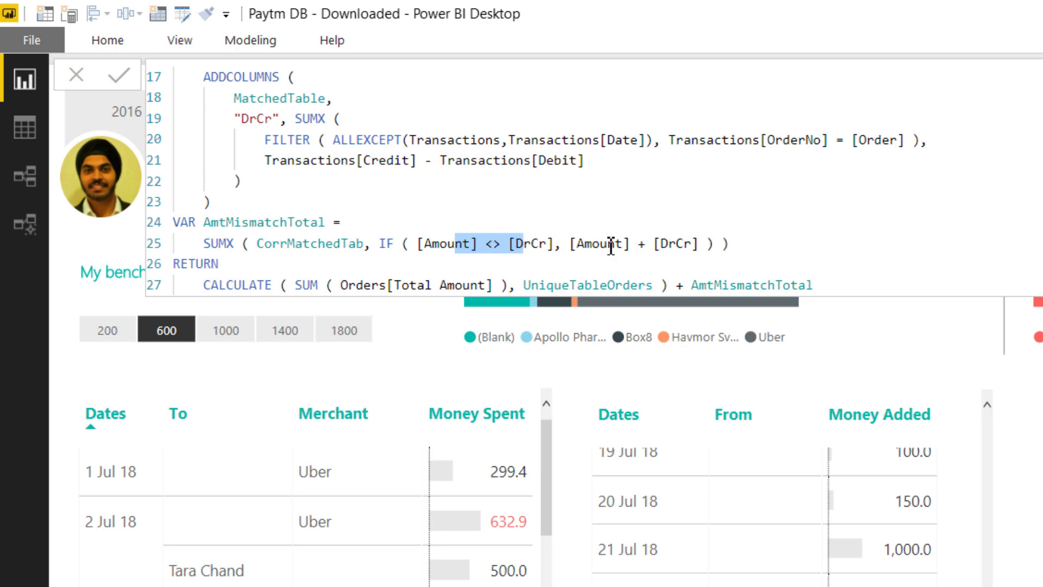
drag(599, 244, 694, 243)
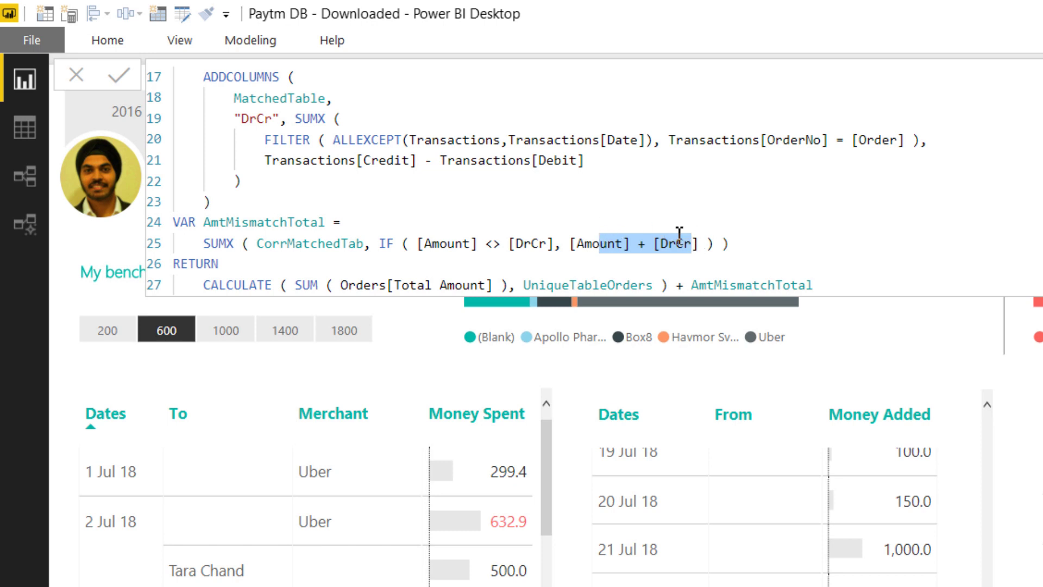
click(640, 243)
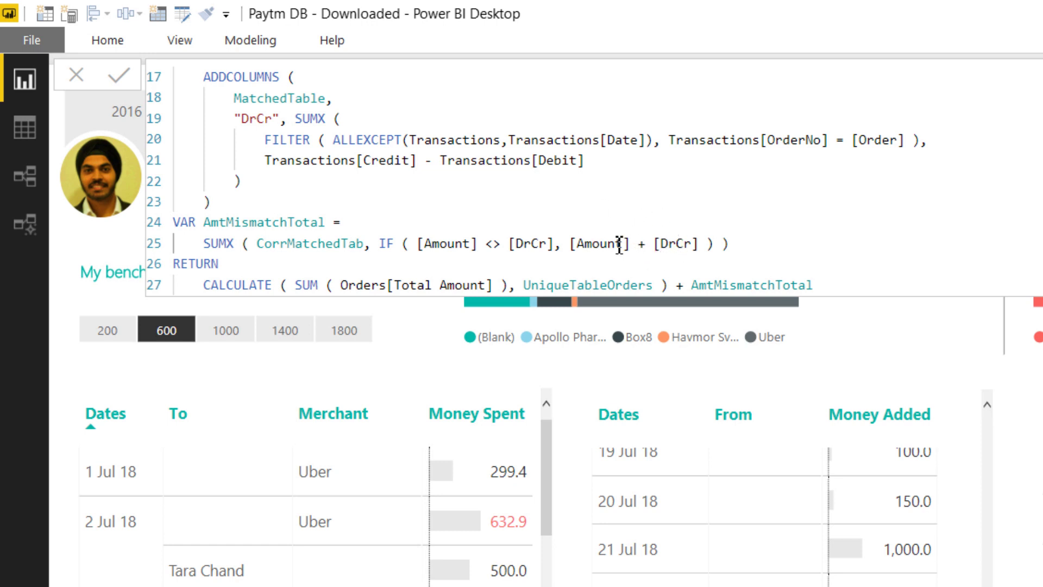
Highlight the final RETURN CALCULATE line of the Order Spent formula.
drag(822, 287, 222, 264)
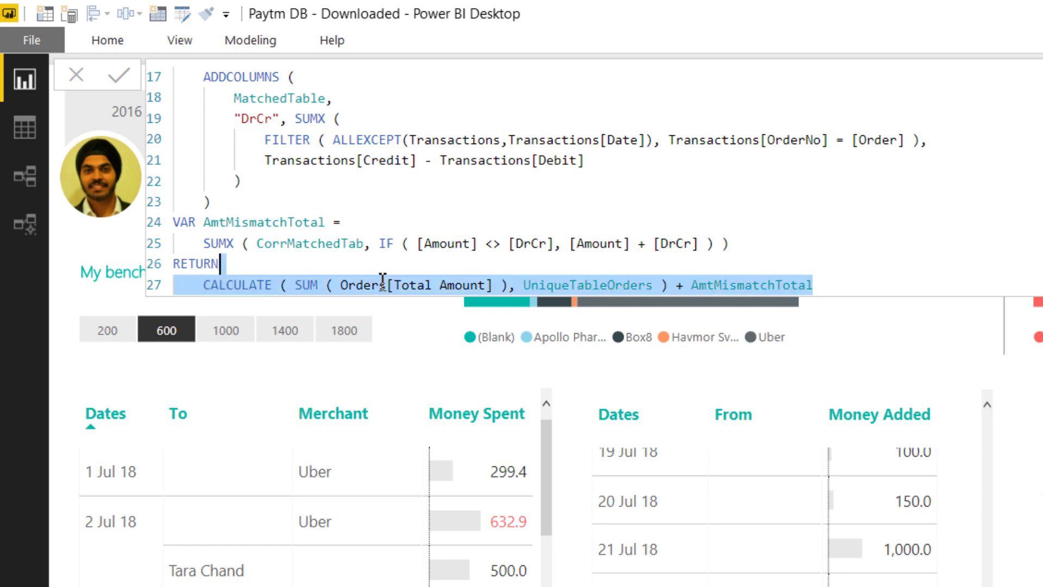
drag(812, 285, 203, 285)
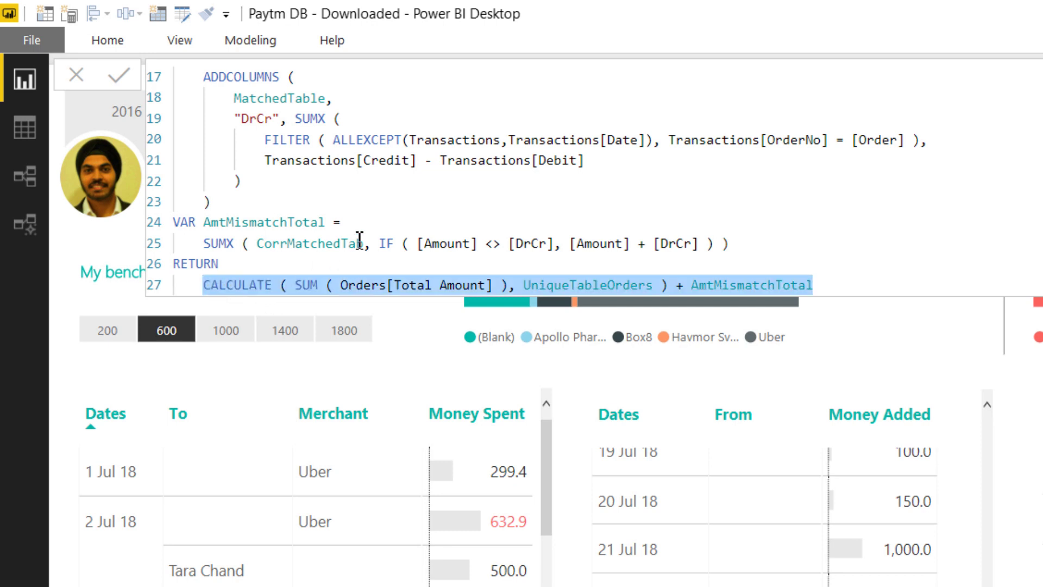
click(577, 284)
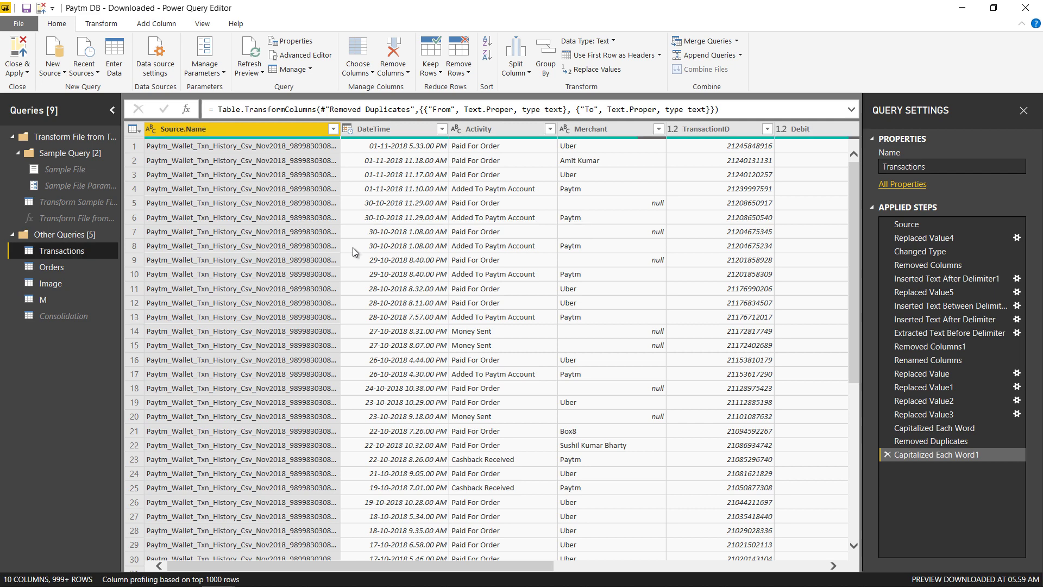
click(944, 226)
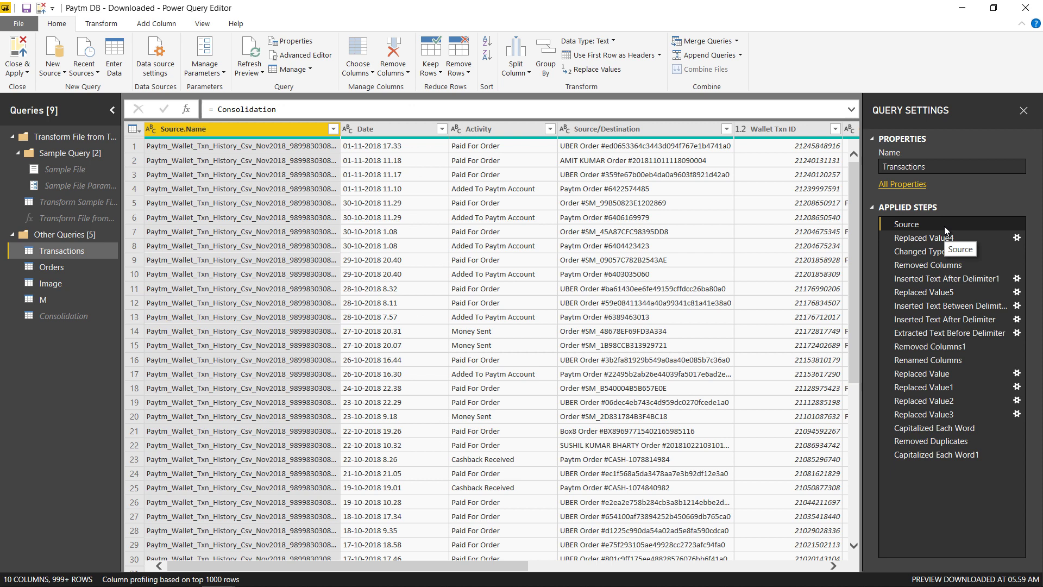
click(57, 269)
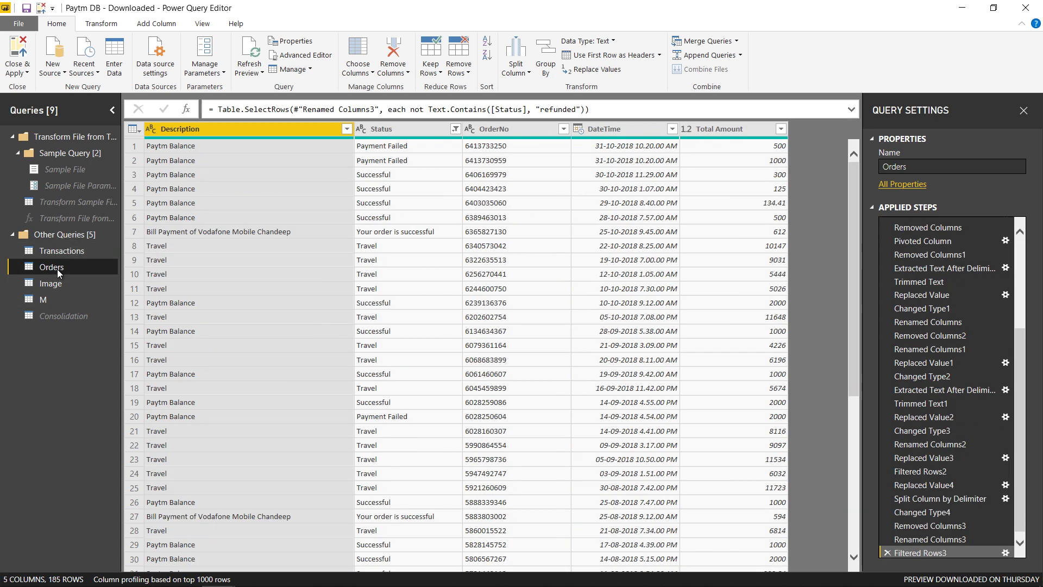